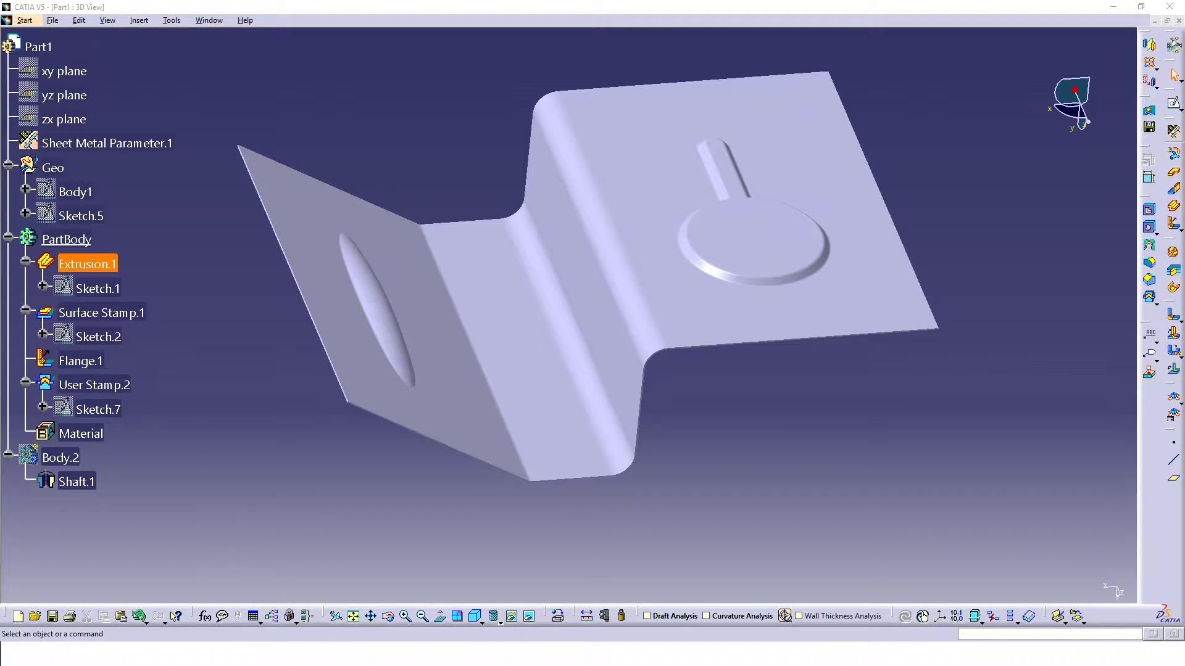
Step: Apply the Aluminium material from the Metal library to the part body
click(172, 20)
mouse_move(187, 50)
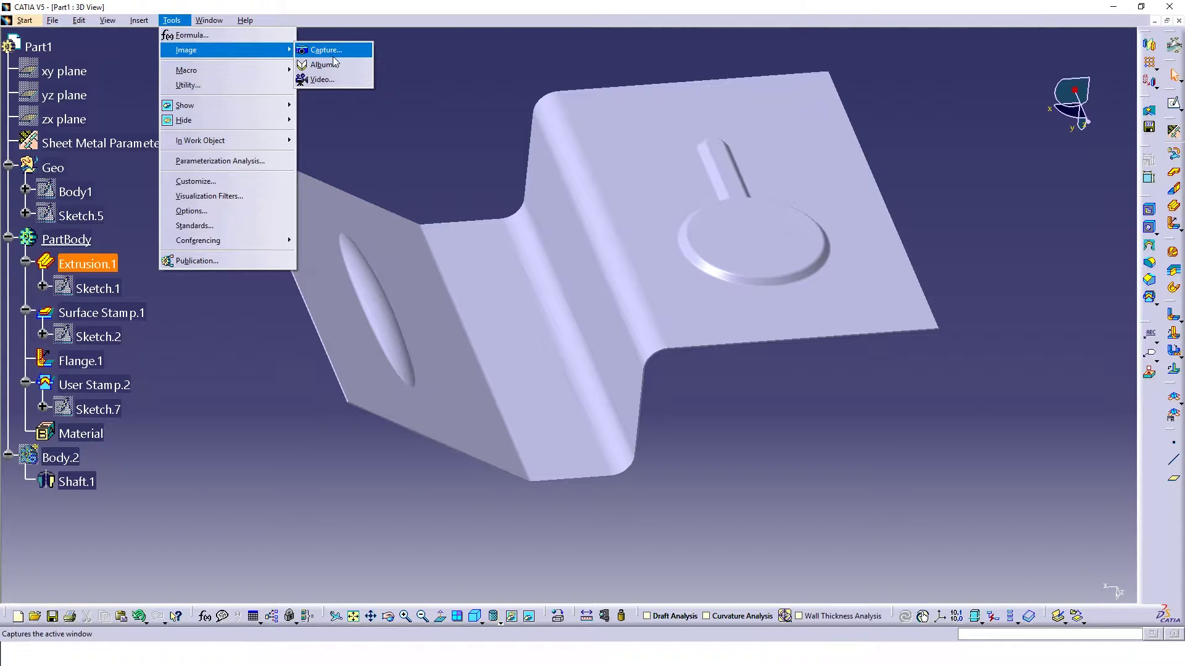
click(468, 131)
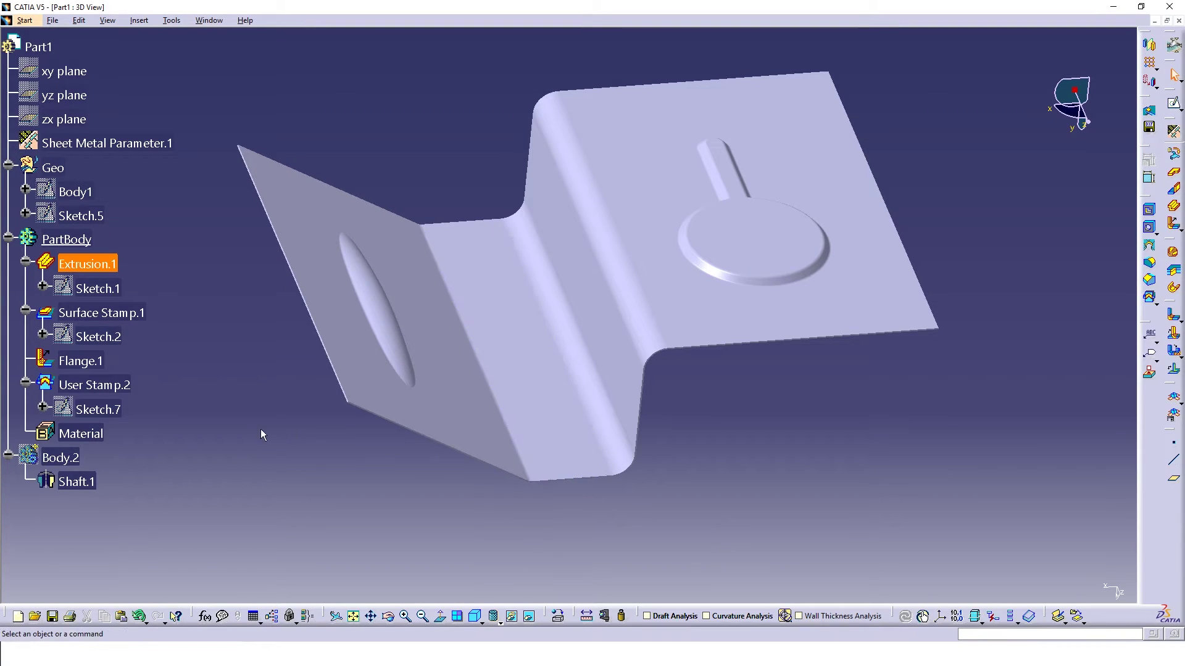
click(557, 615)
click(774, 343)
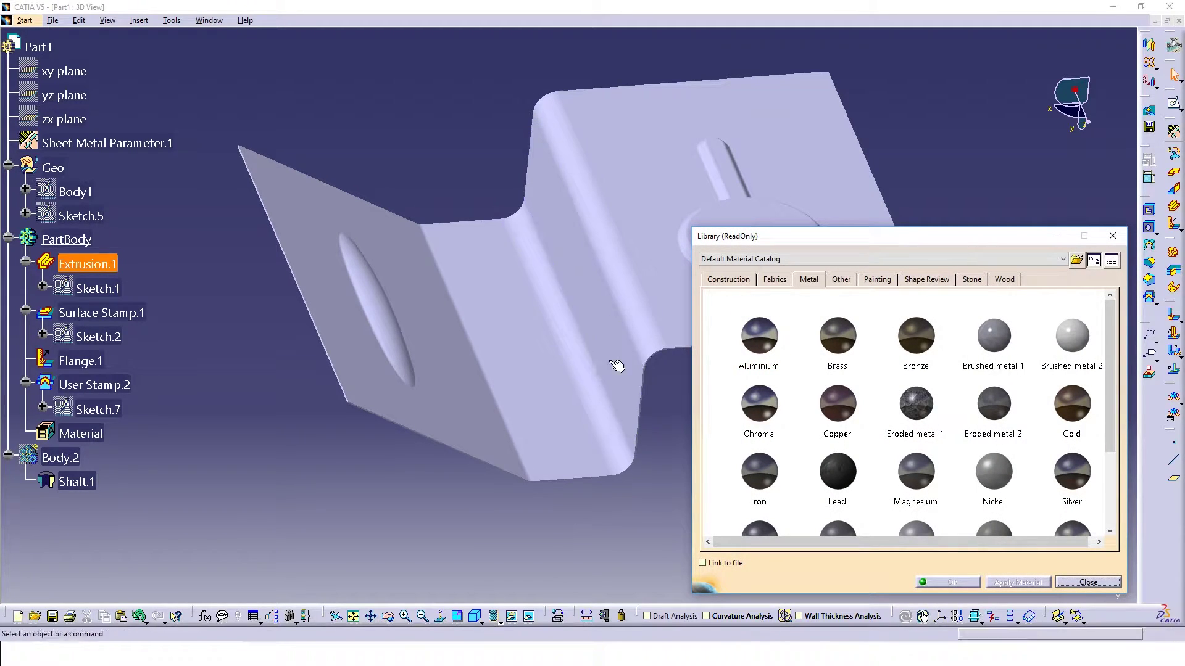
click(775, 335)
click(482, 330)
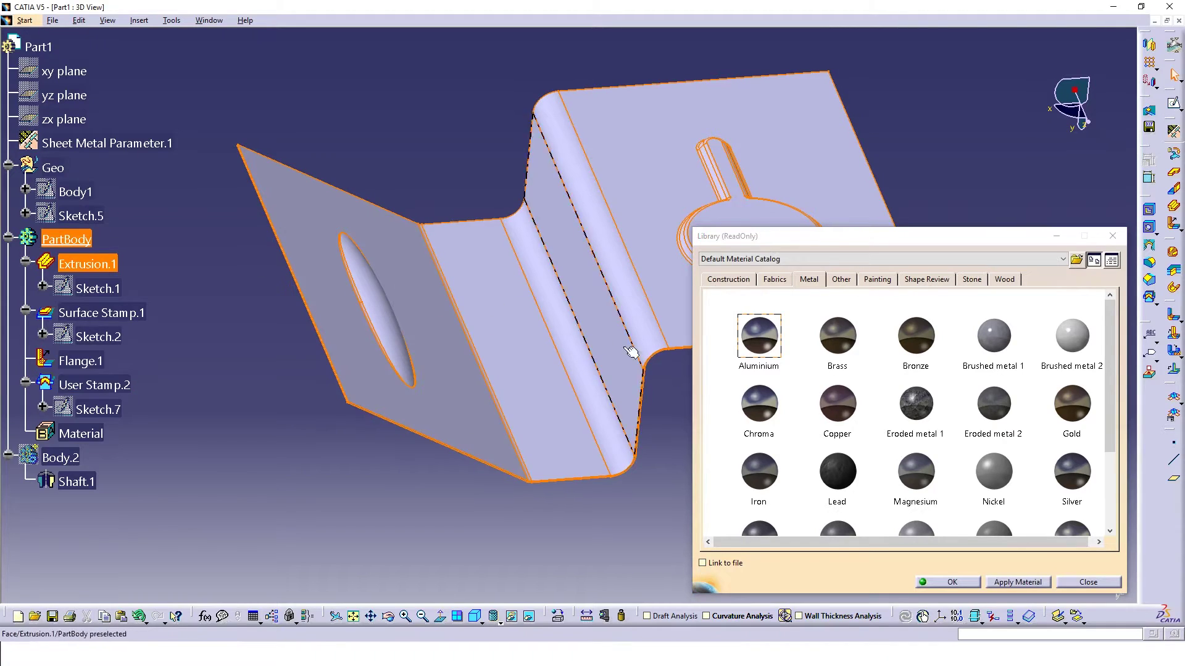
click(992, 580)
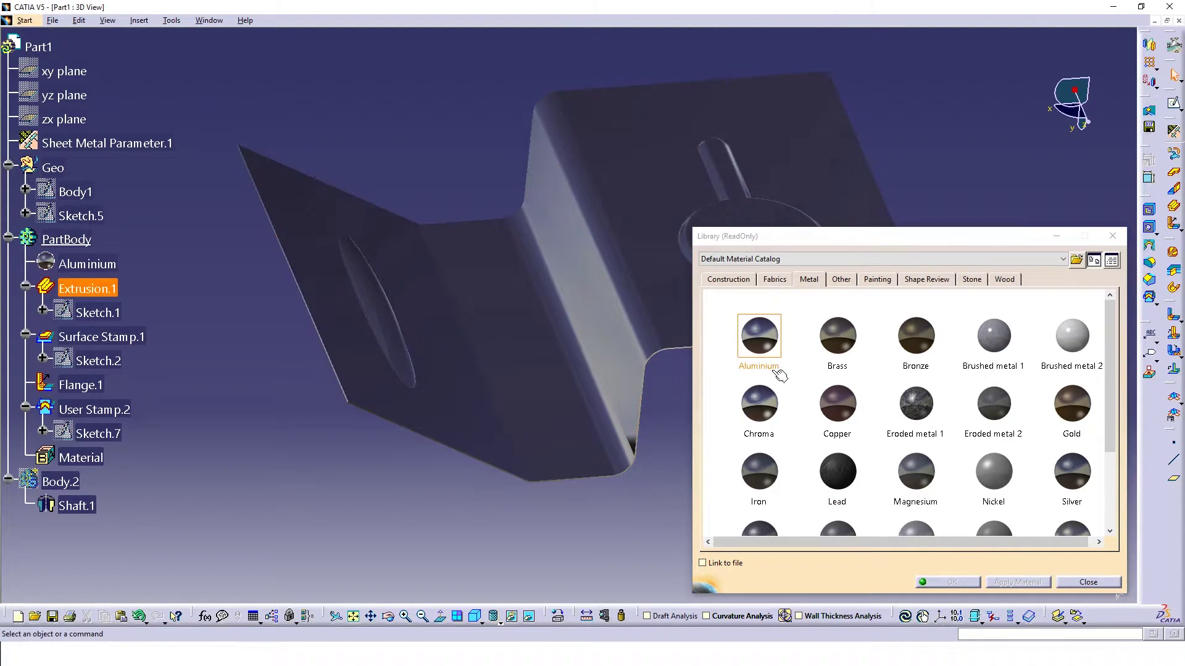
click(1088, 582)
Step: Orbit and pan the view to face the part's stamped side
mouse_move(746, 417)
middle_down()
mouse_move(640, 432)
mouse_move(396, 198)
mouse_move(457, 159)
mouse_move(510, 266)
mouse_move(492, 397)
mouse_move(534, 309)
mouse_move(503, 296)
middle_up()
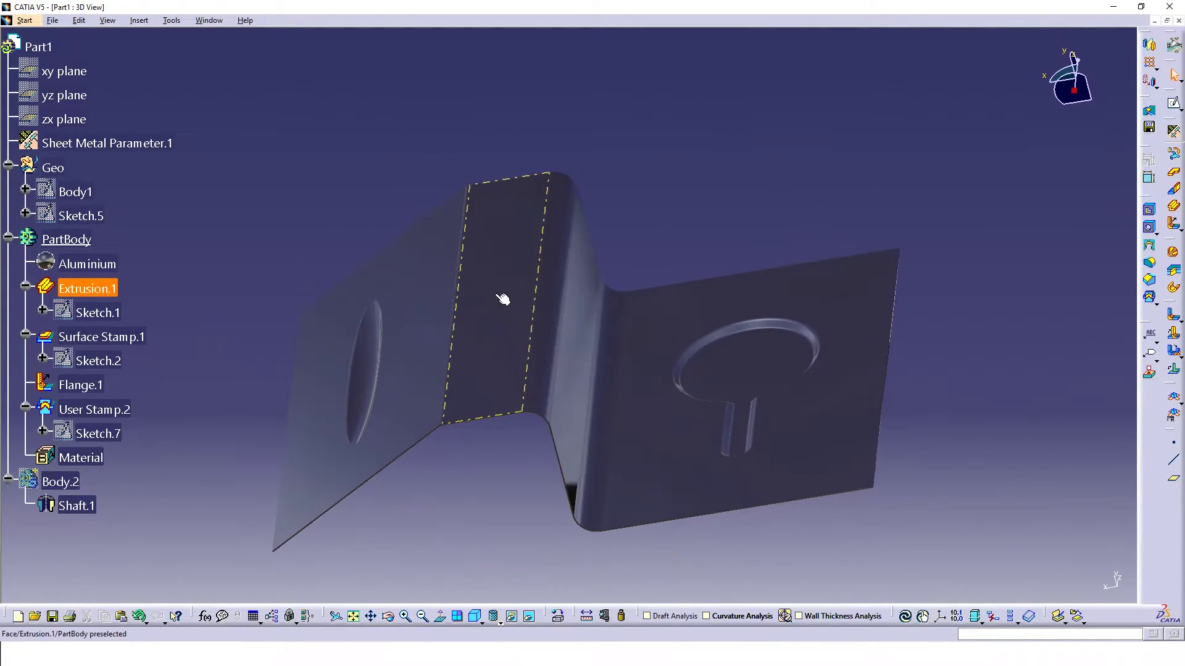
right_click(510, 257)
mouse_move(593, 154)
middle_down()
mouse_move(513, 338)
mouse_move(586, 251)
mouse_move(608, 339)
mouse_move(714, 516)
mouse_move(568, 540)
mouse_move(682, 243)
middle_up()
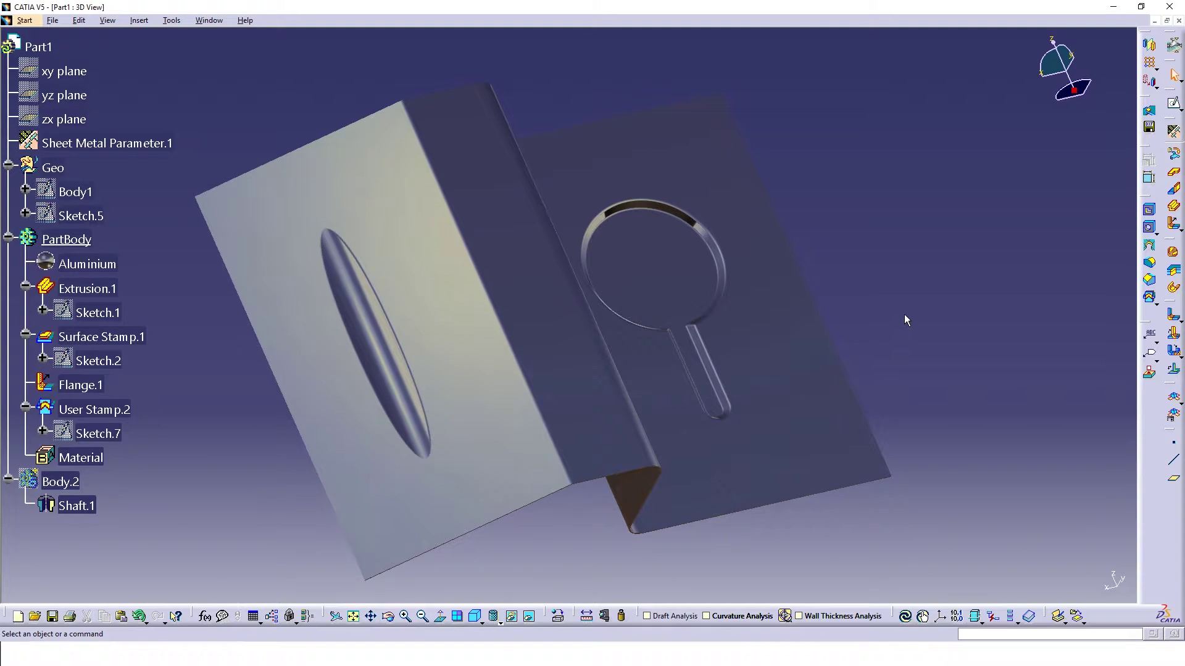
middle_drag(572, 358, 589, 315)
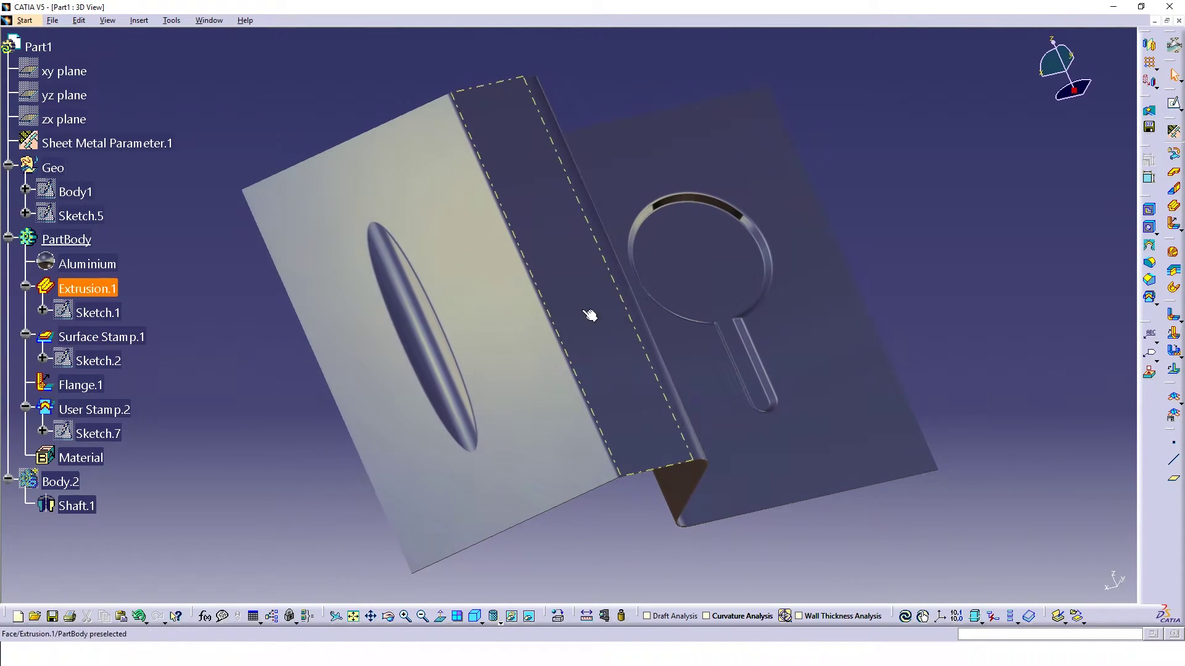
Step: Start Image Capture and frame the whole aluminium part in a 1223 × 865 capture rectangle
click(171, 20)
click(371, 53)
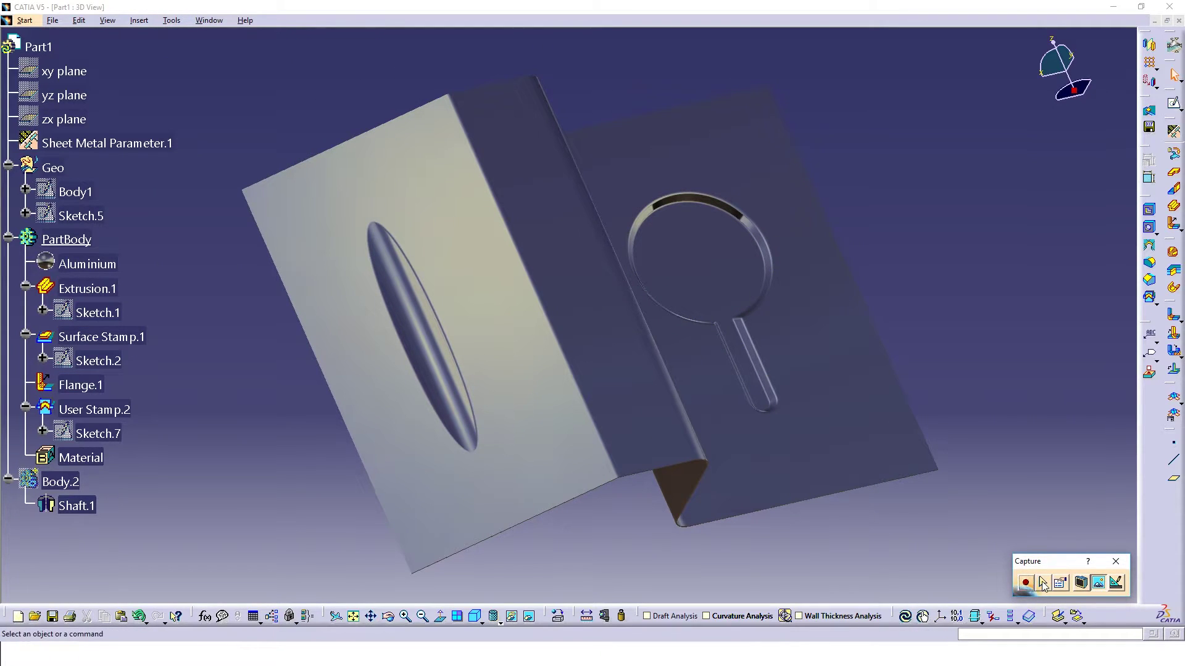
mouse_move(1048, 557)
mouse_down()
mouse_move(985, 310)
mouse_move(985, 242)
mouse_up()
click(981, 272)
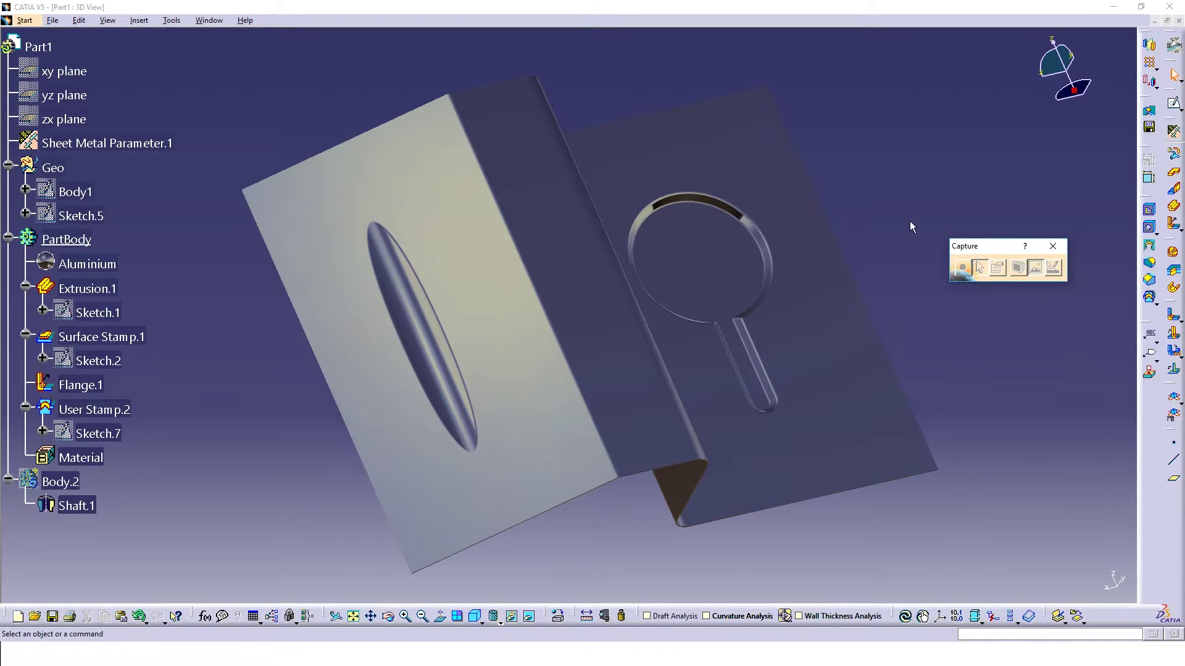
mouse_move(217, 60)
mouse_down()
mouse_move(968, 569)
mouse_move(972, 594)
mouse_up()
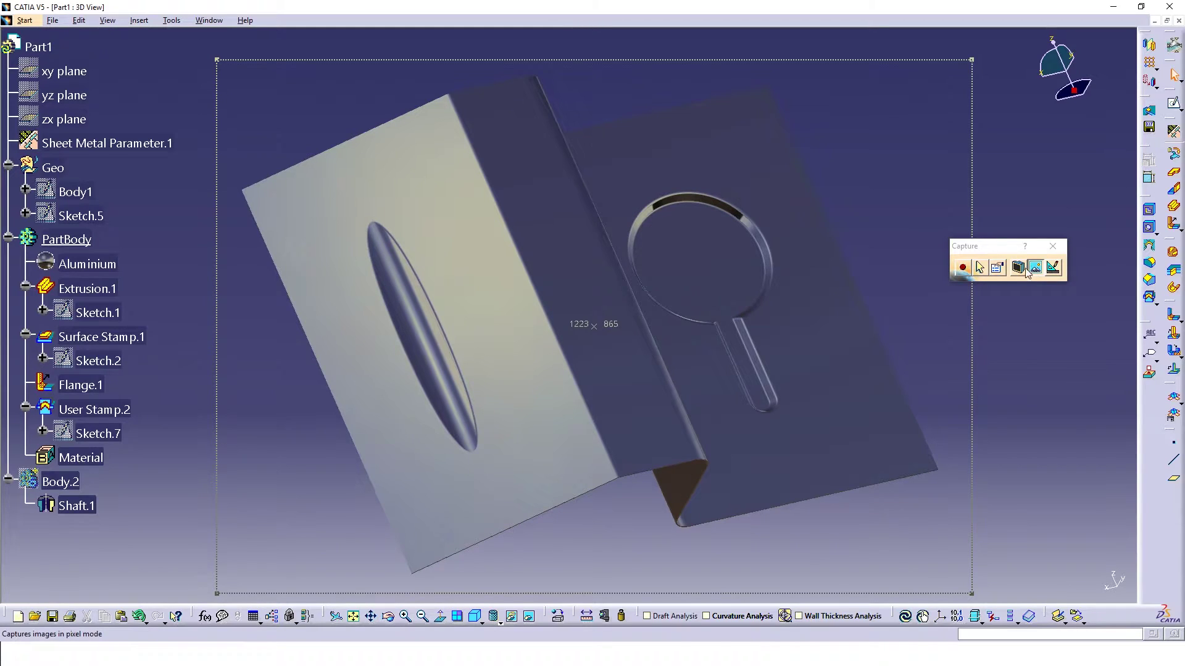
Step: Set capture options to Customized rendering quality with white background and anti-aliasing
click(999, 272)
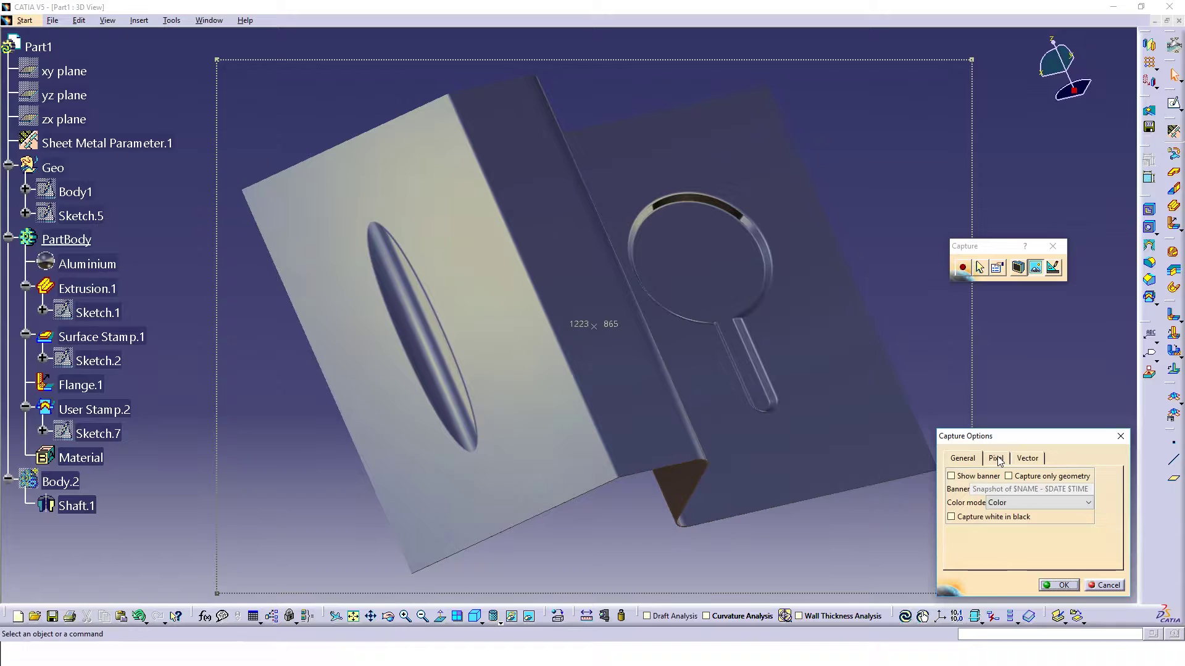
click(961, 464)
click(995, 460)
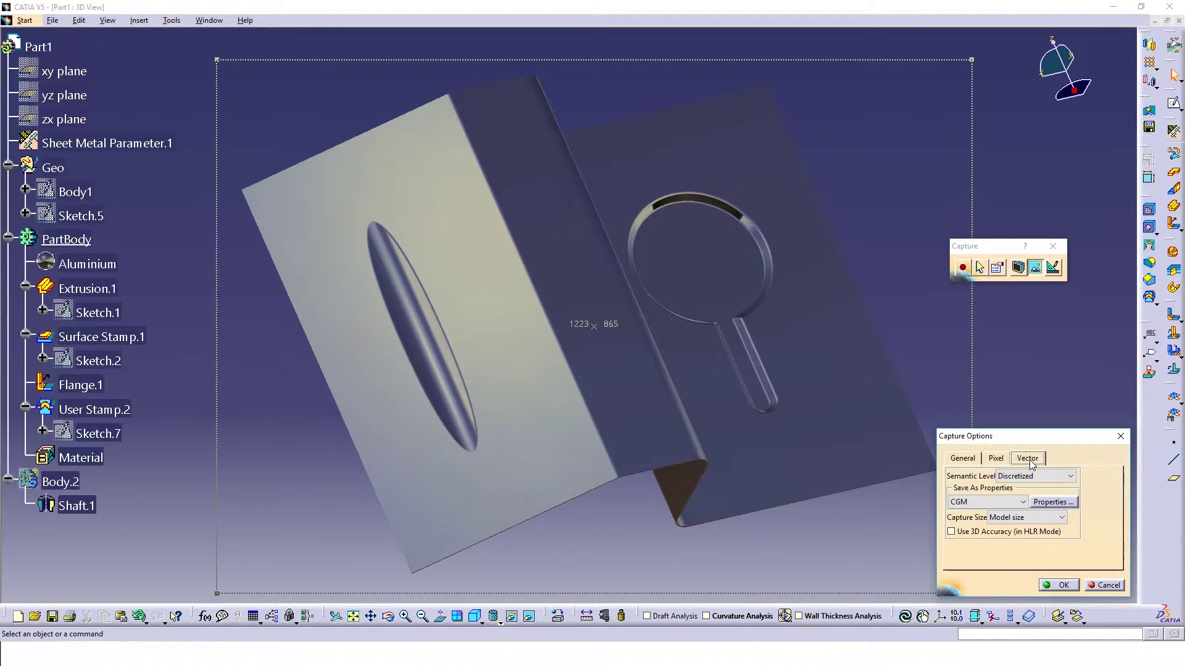
click(1002, 460)
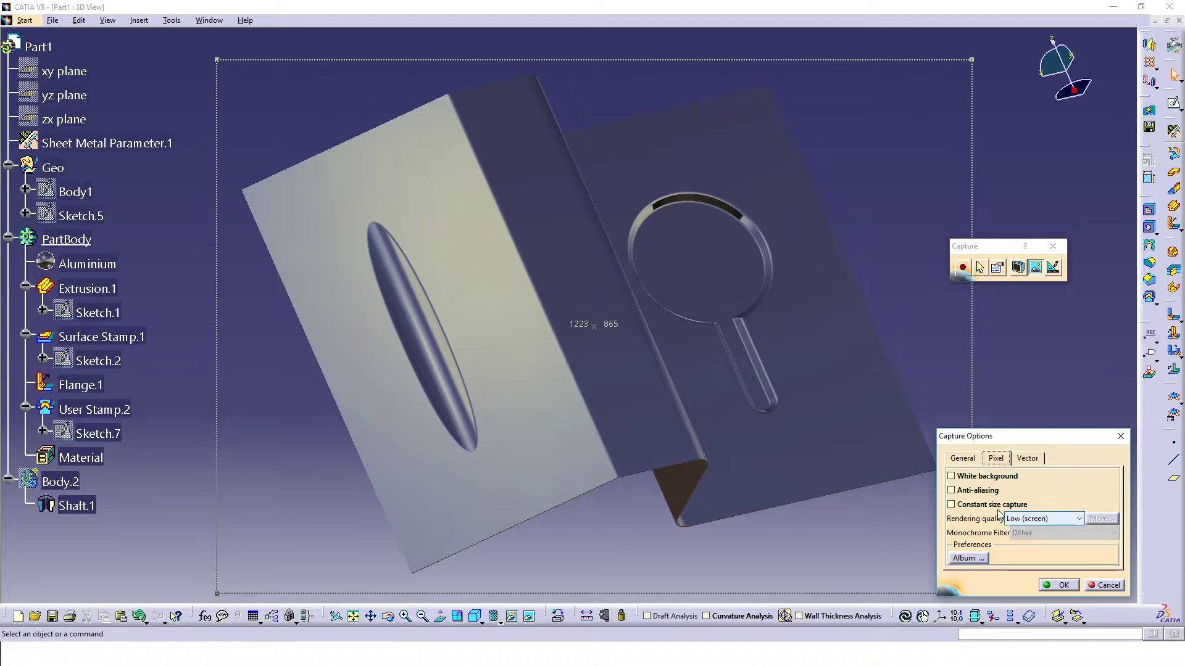
click(1025, 516)
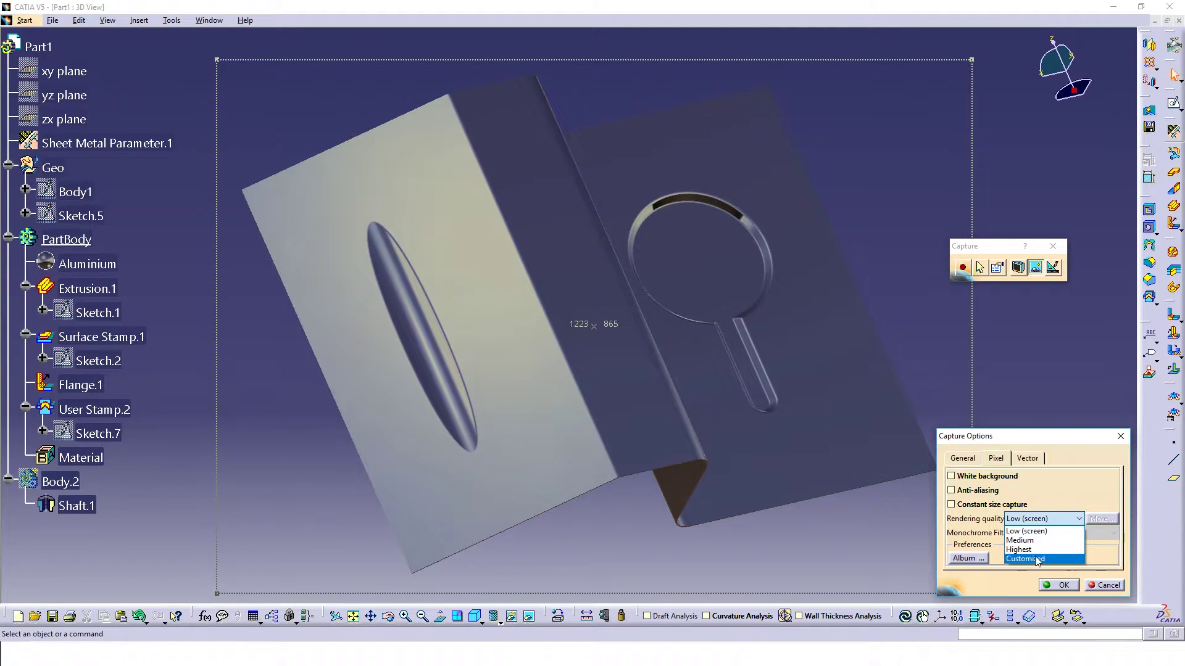
click(1037, 562)
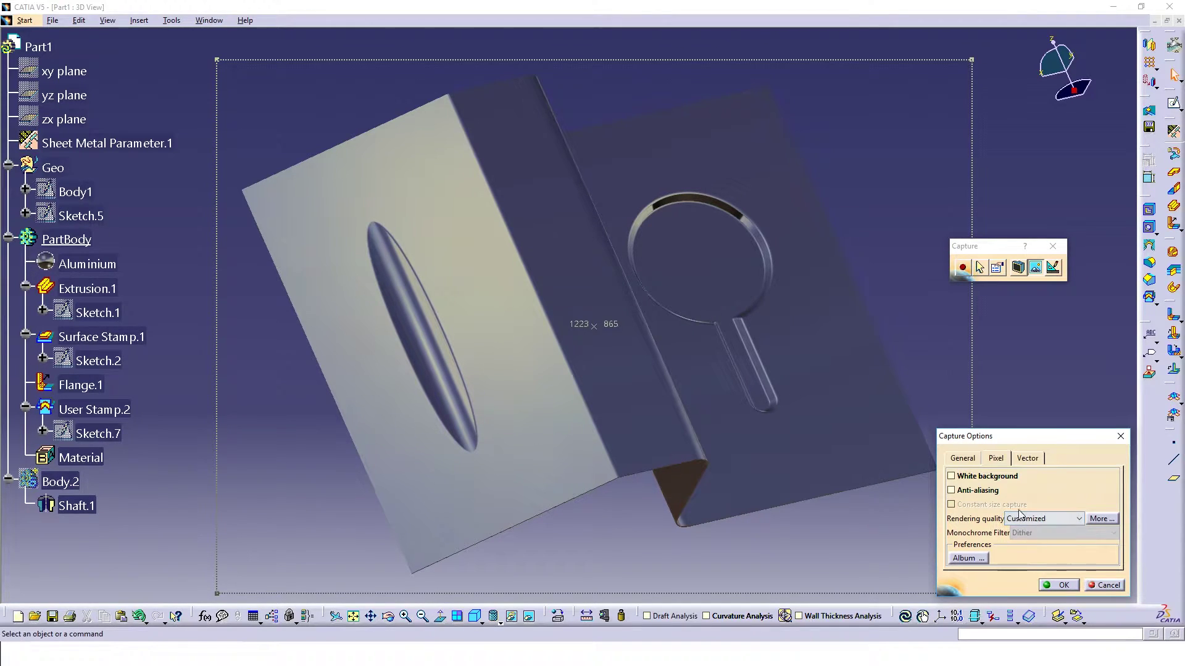
click(977, 477)
click(977, 492)
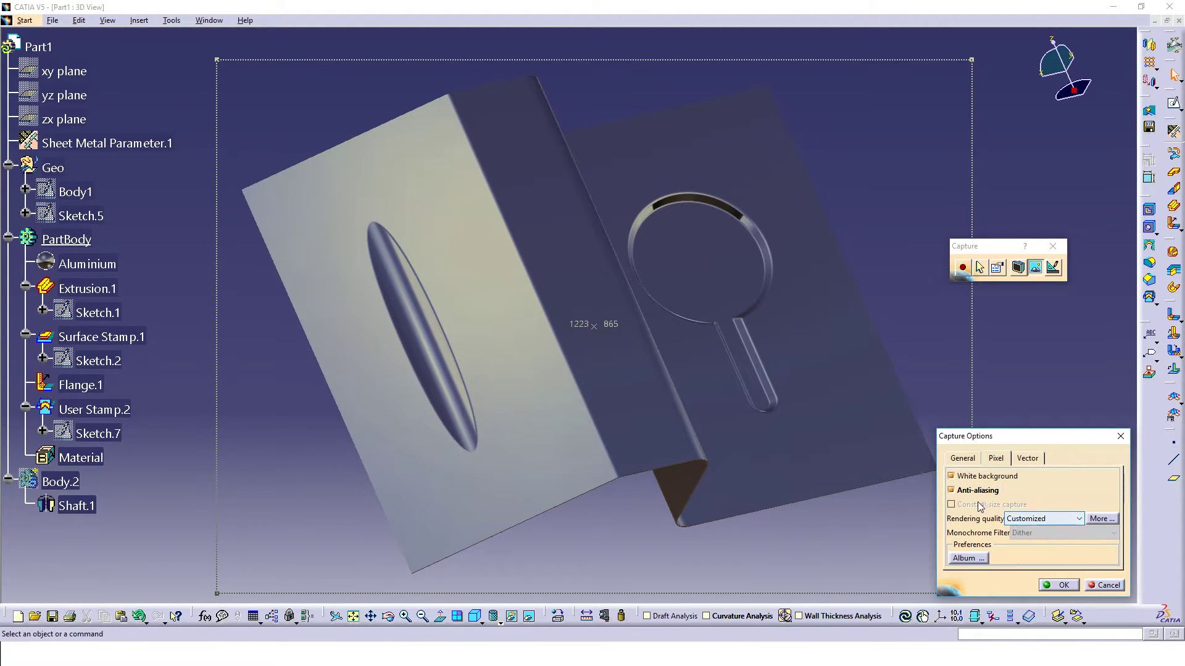
Step: Keep rendering quality at Customized and bring up Image Size showing 1223 × 865 at 92,05
click(1063, 522)
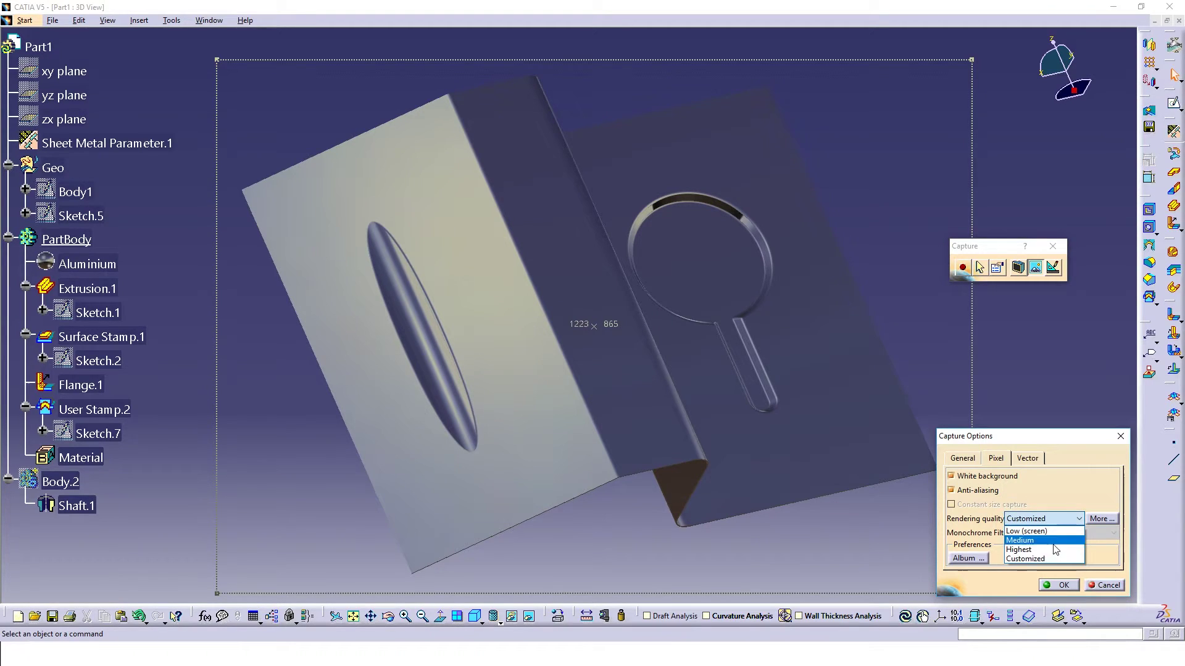
click(1025, 558)
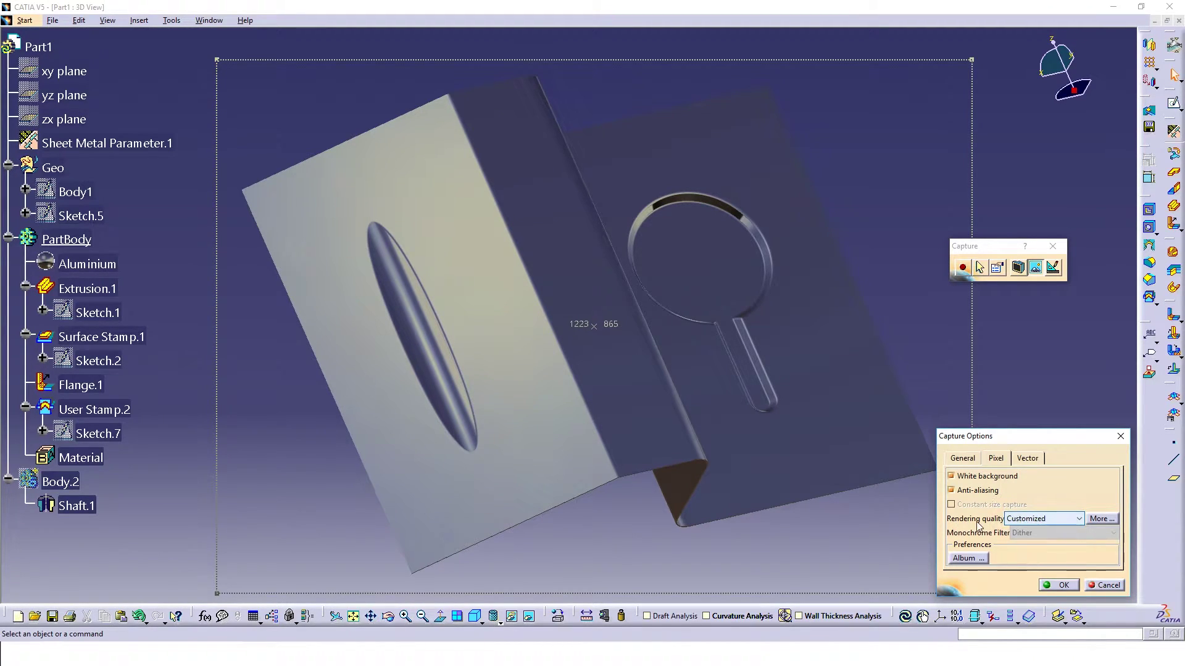
click(1041, 524)
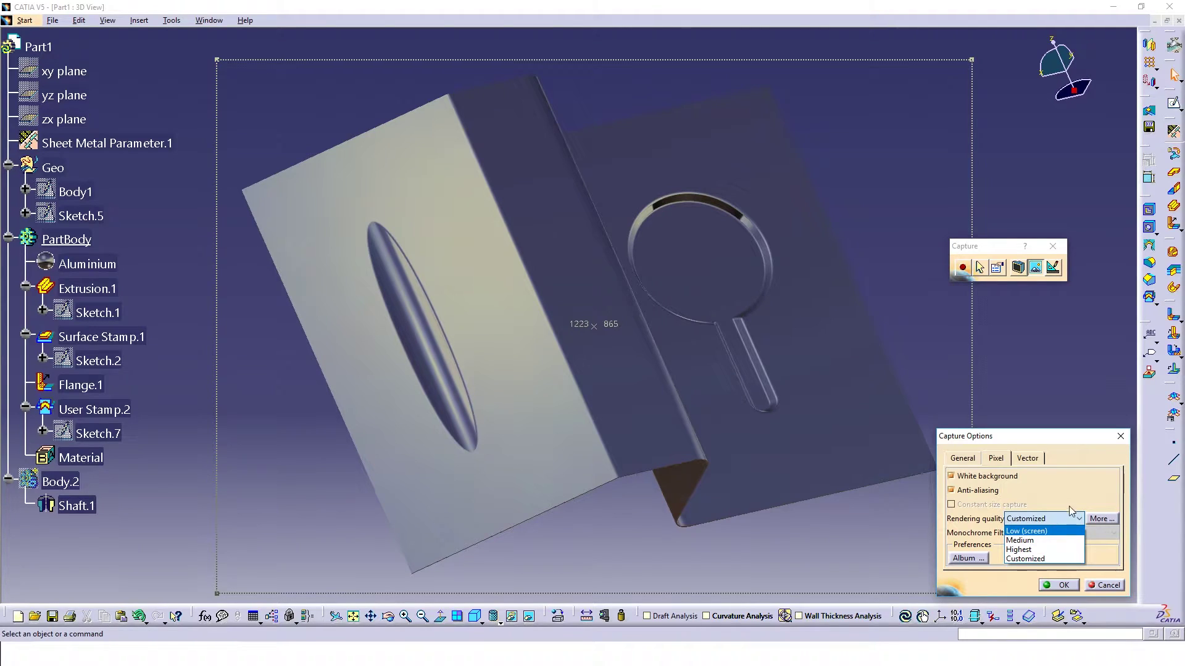
click(1060, 519)
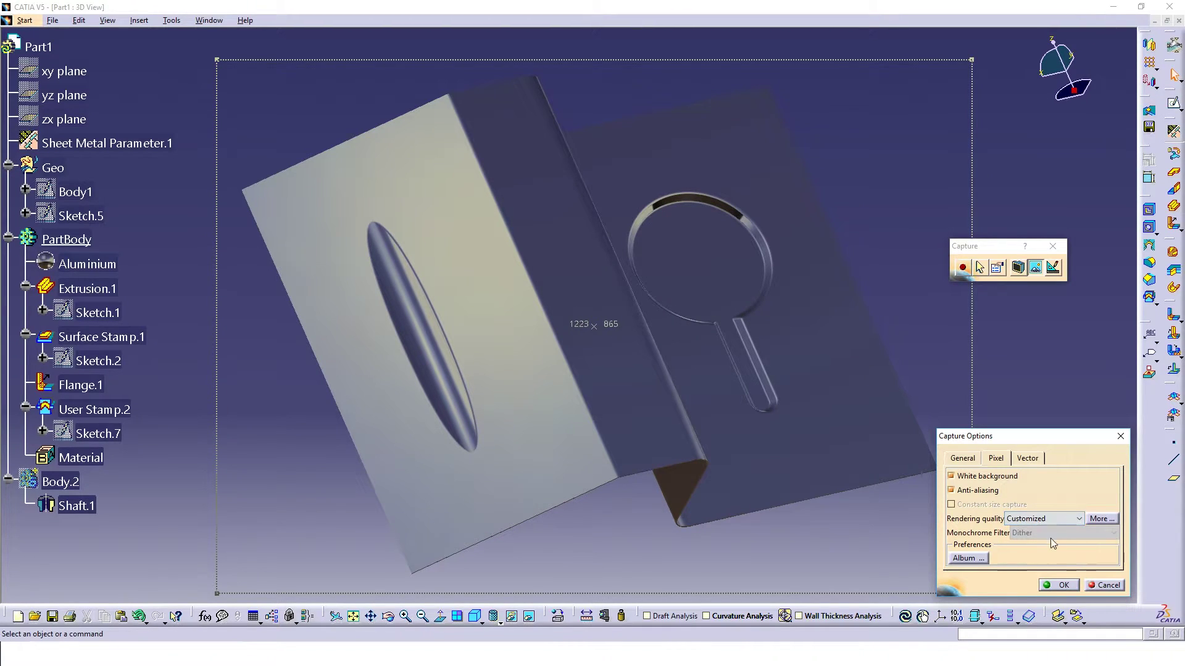
click(1100, 520)
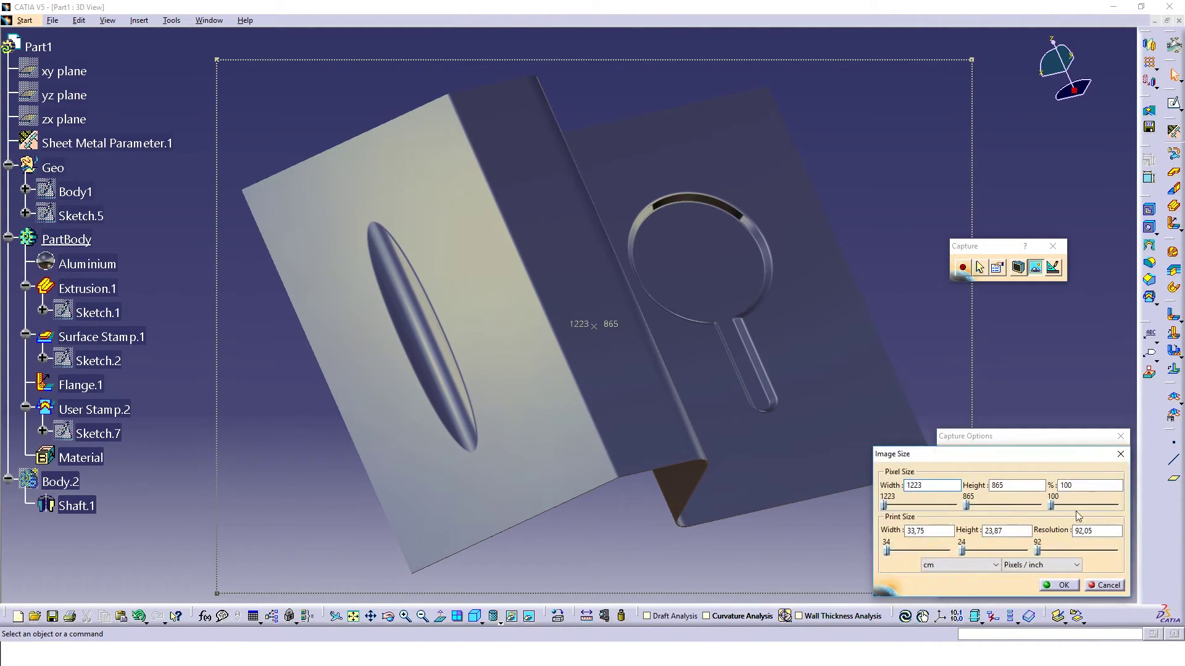
Step: Change the capture resolution from 92,05 to 500 pixels/inch, giving a 6,213 × 4,394 cm print
drag(1040, 459, 925, 80)
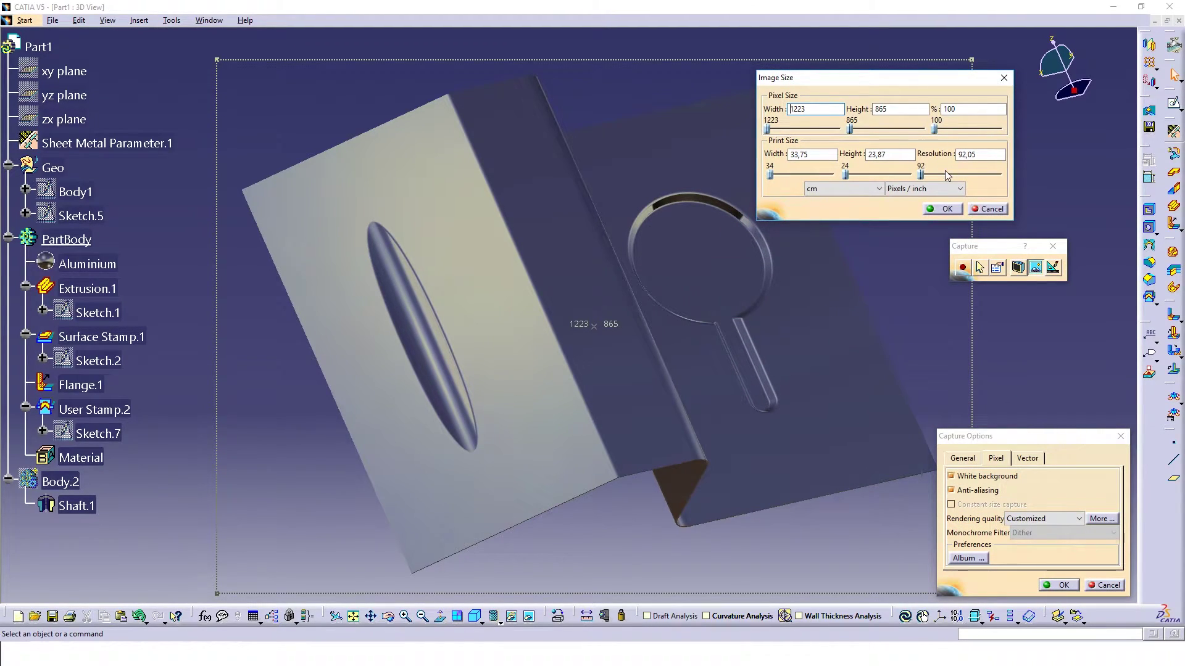
click(975, 158)
double_click(967, 155)
click(837, 107)
double_click(988, 155)
text(300)
key(Tab)
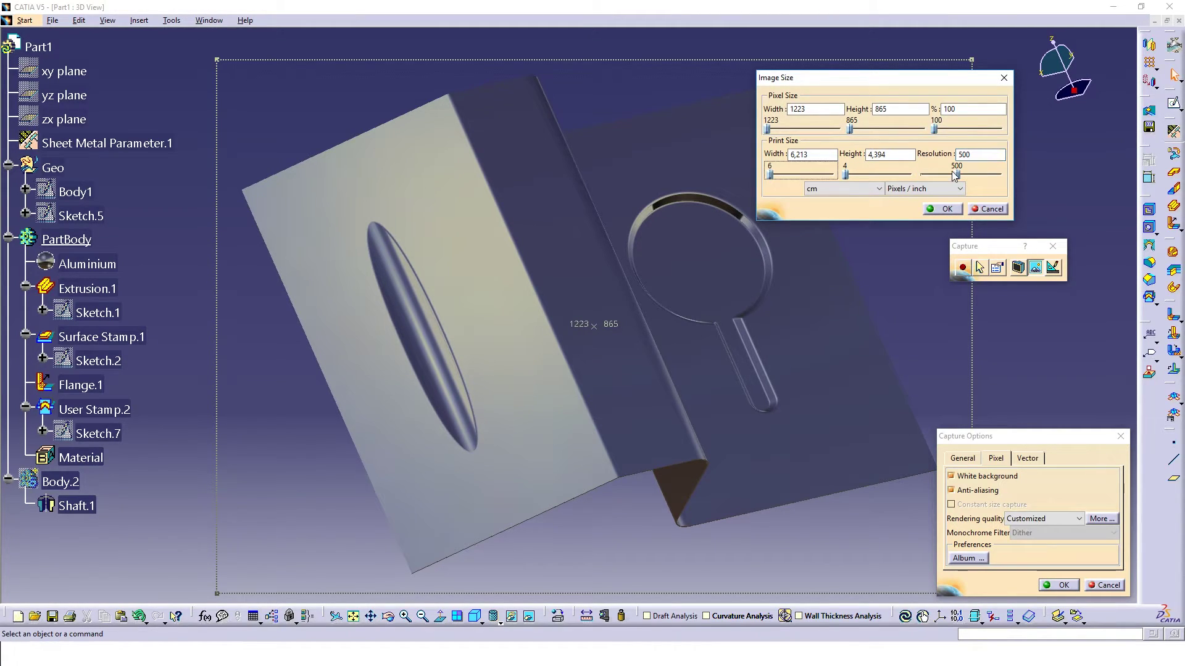
click(942, 209)
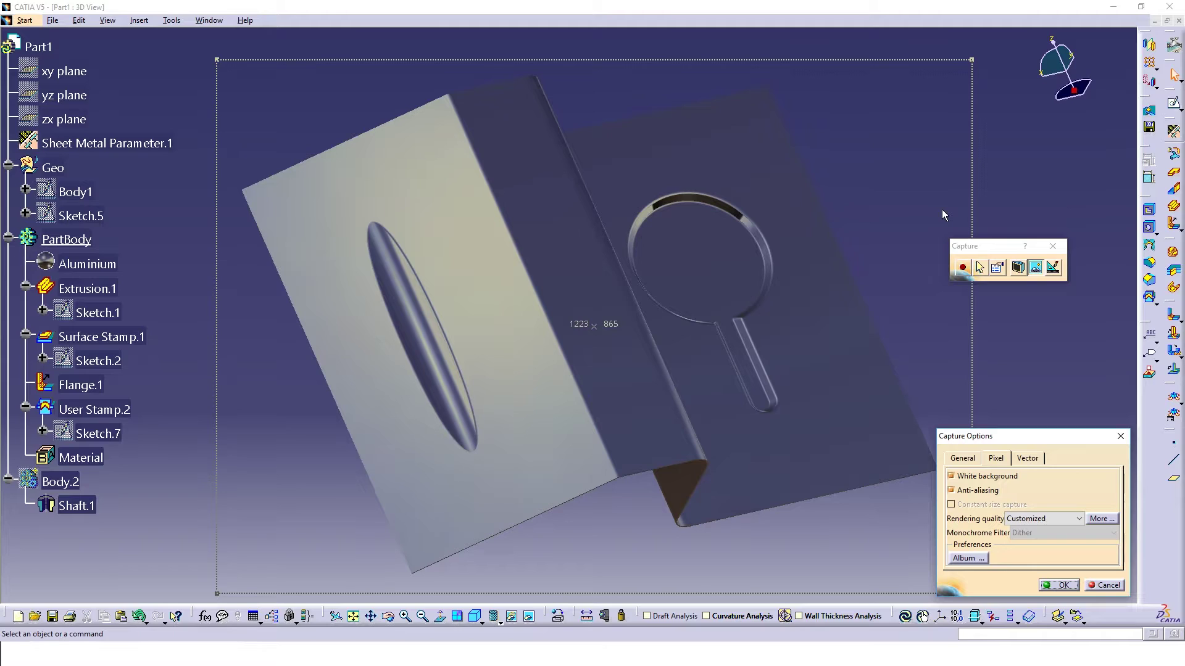
Step: Capture the framed part as a snapshot and bring up its Save As window
click(1064, 585)
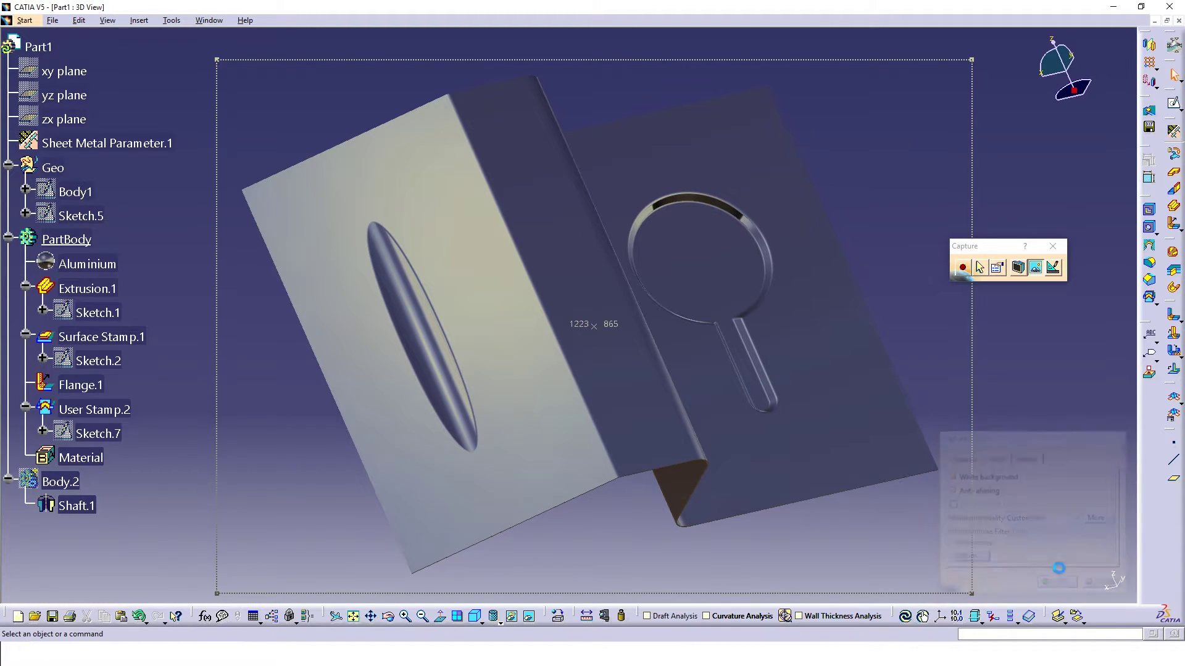
click(961, 268)
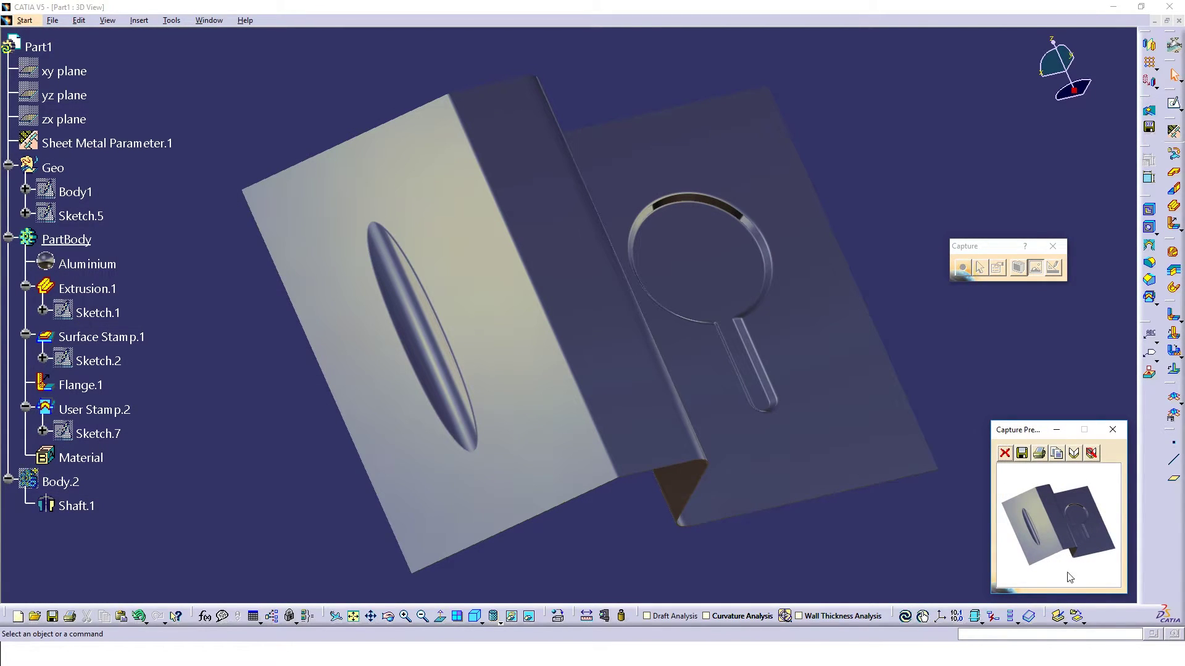
click(1022, 455)
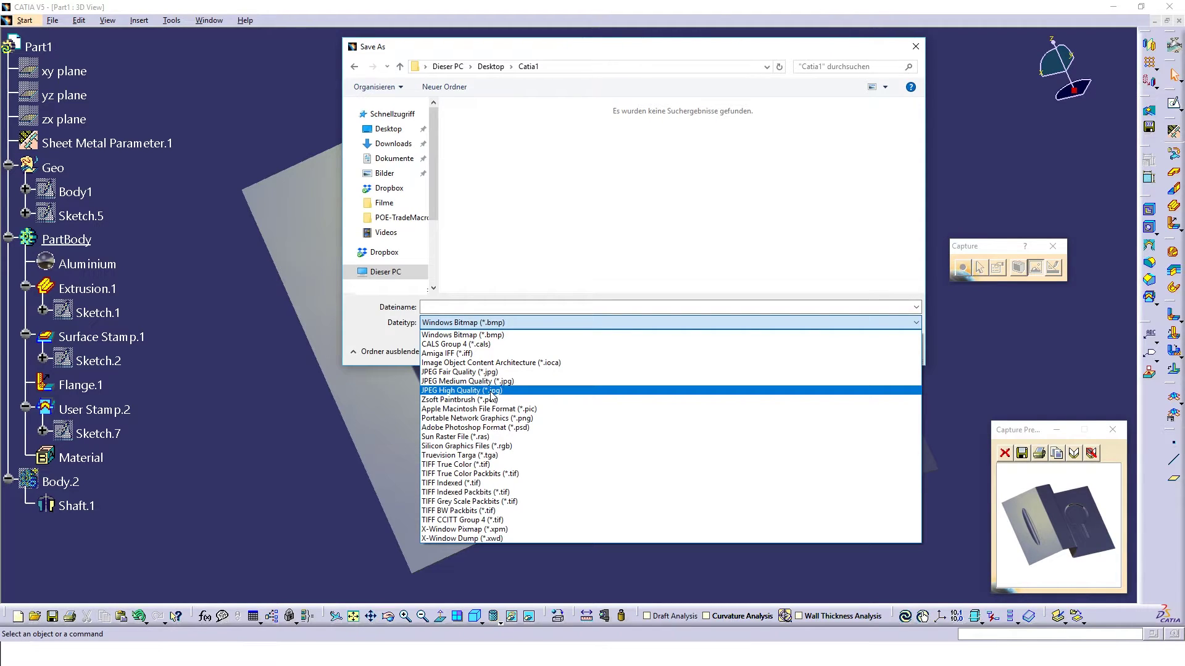
Step: Save the snapshot as image.jpg in JPEG High Quality and open it from the Catia1 folder
click(492, 390)
click(531, 323)
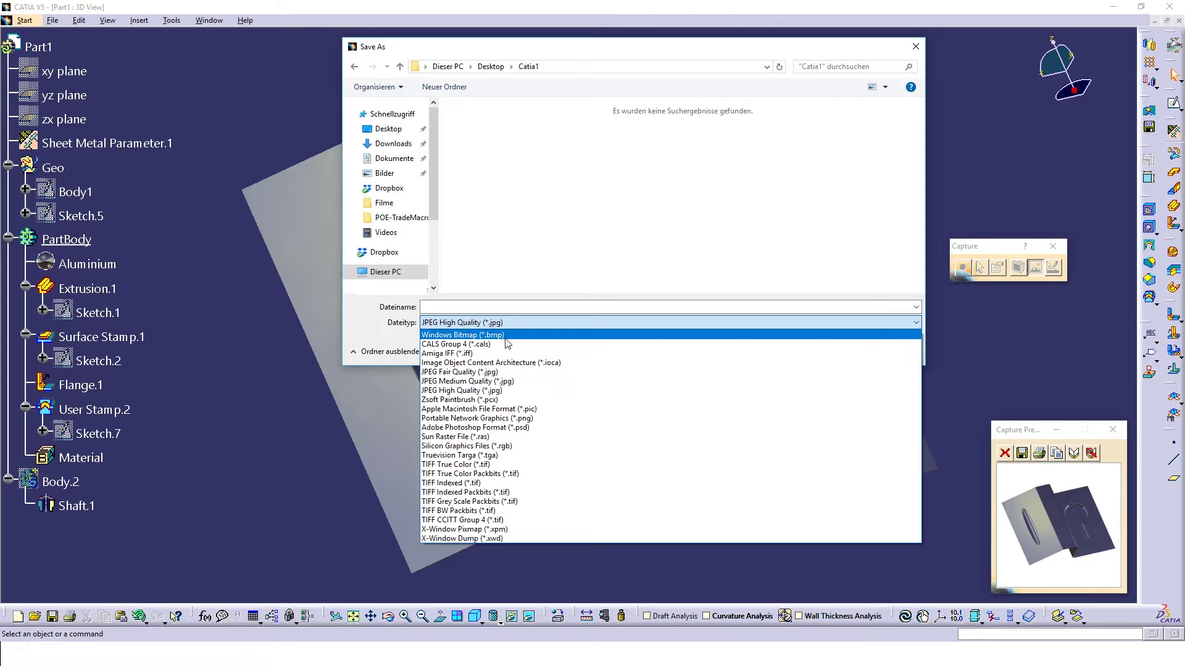
click(496, 391)
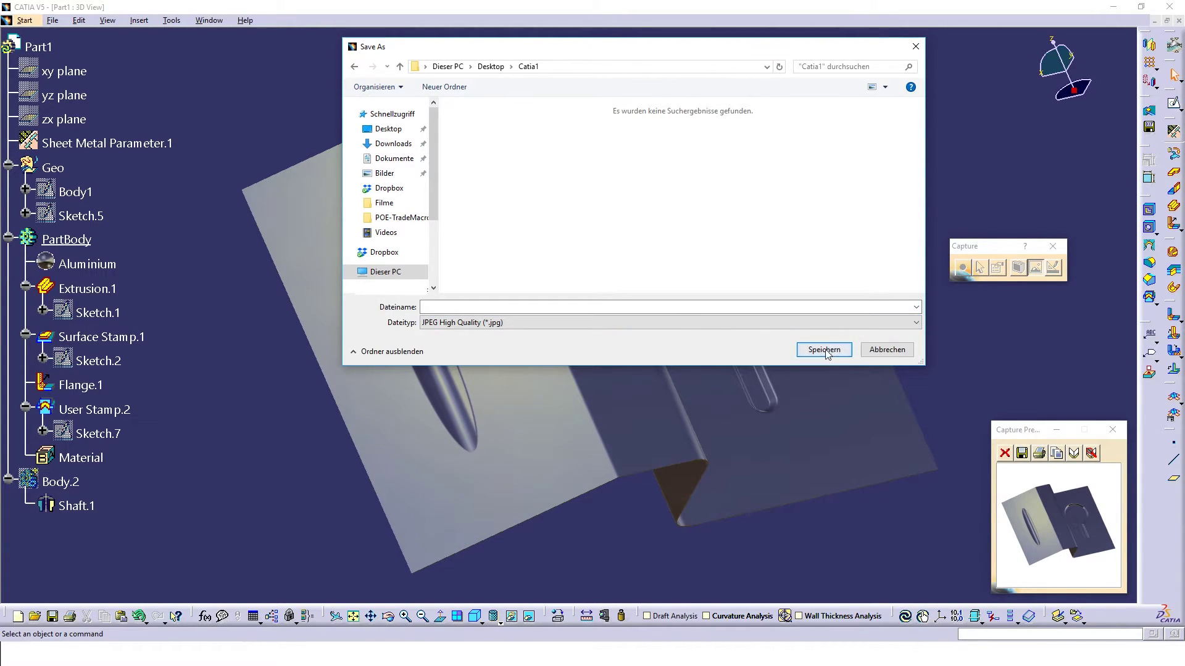
click(507, 308)
text(image)
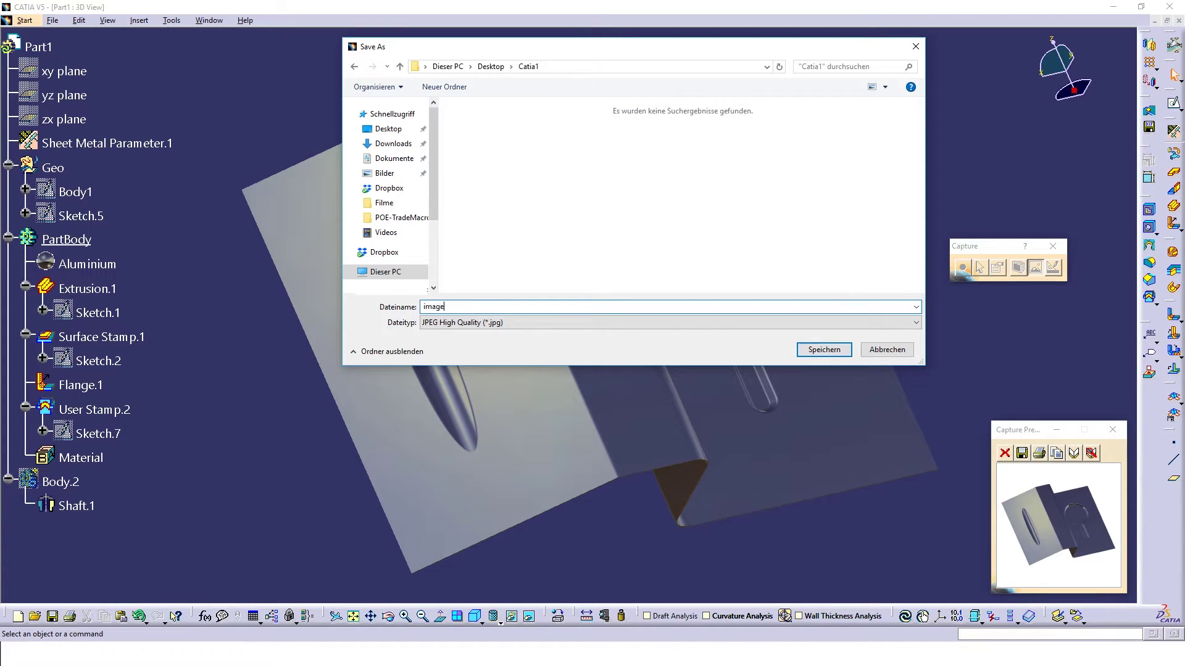
click(825, 350)
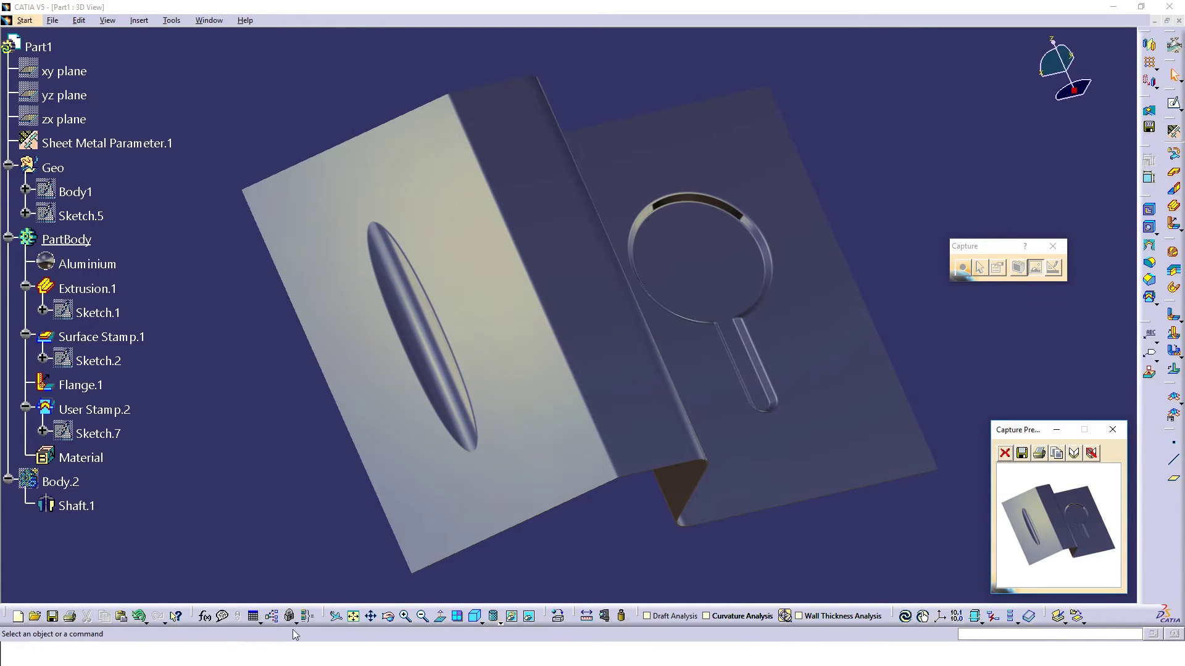
key(alt+Tab)
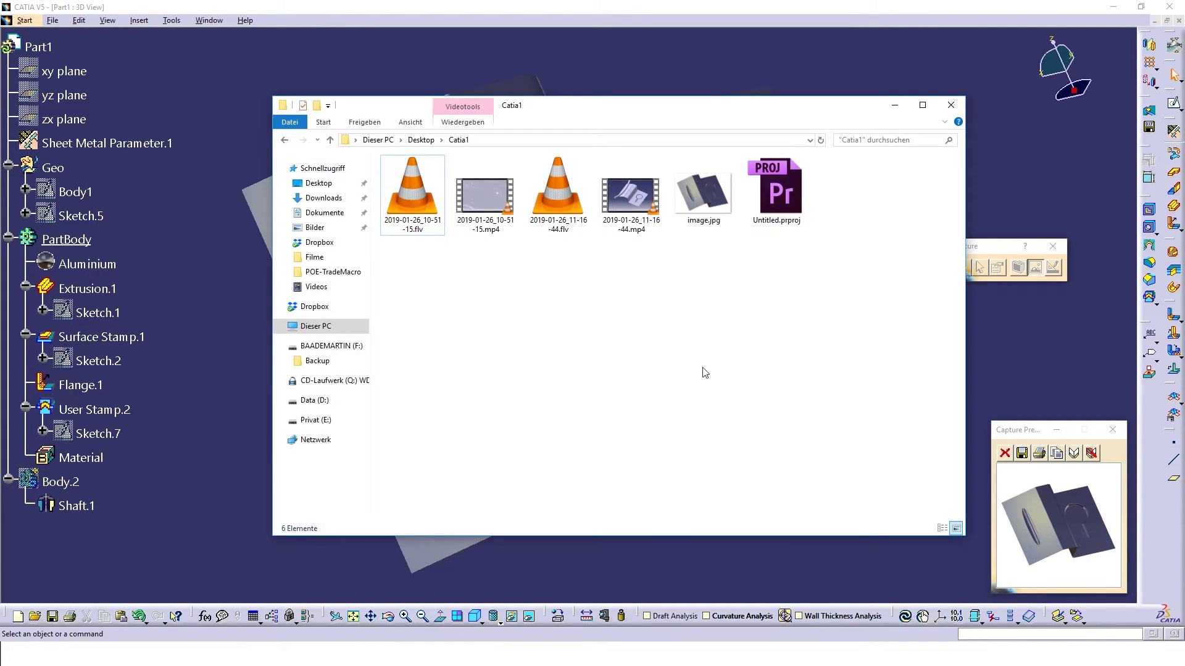
double_click(699, 215)
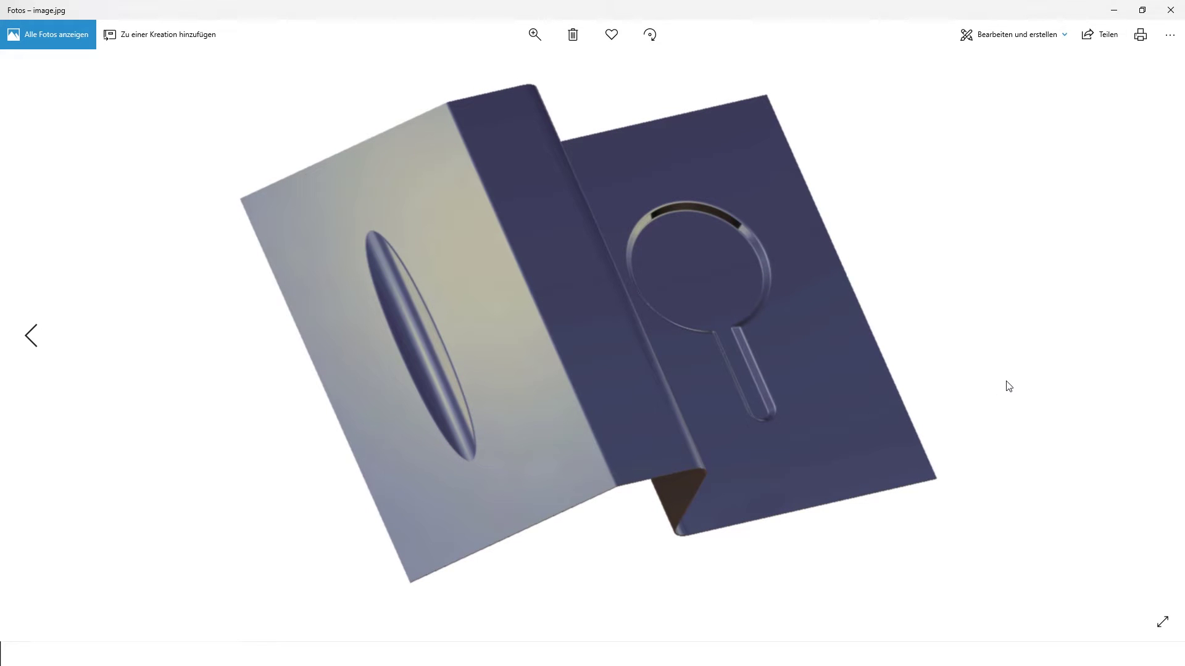
Step: Zoom into image.jpg in Windows Photos around the magnifier-shaped cutout
scroll(781, 277, up, 2)
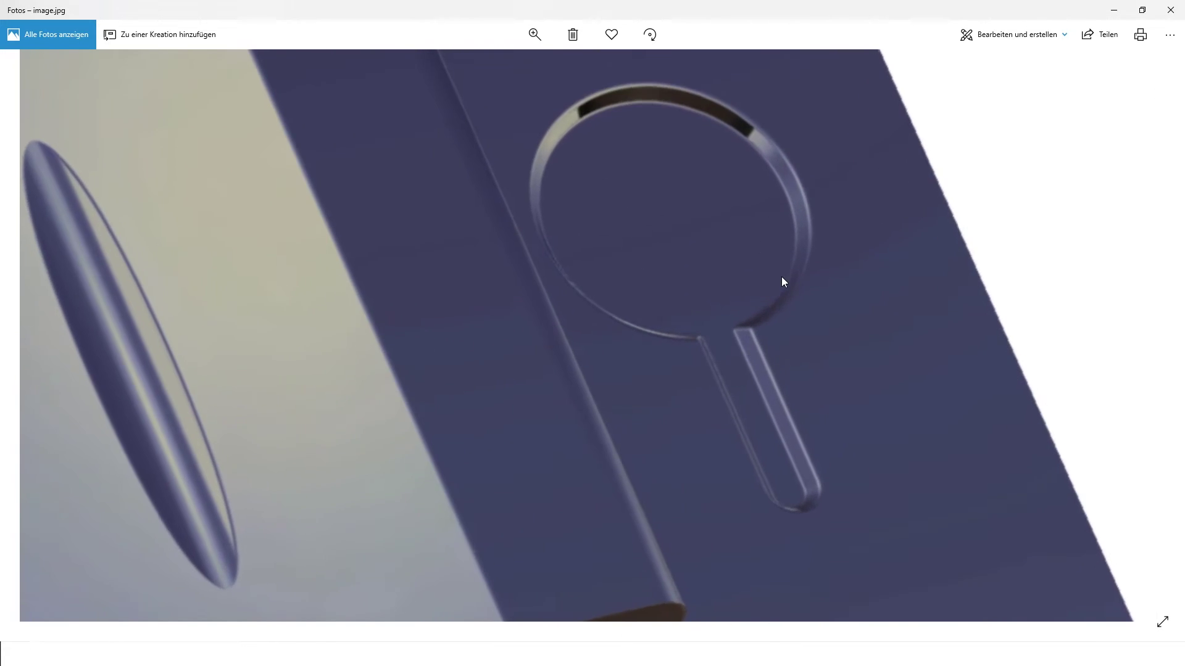
scroll(781, 277, up, 3)
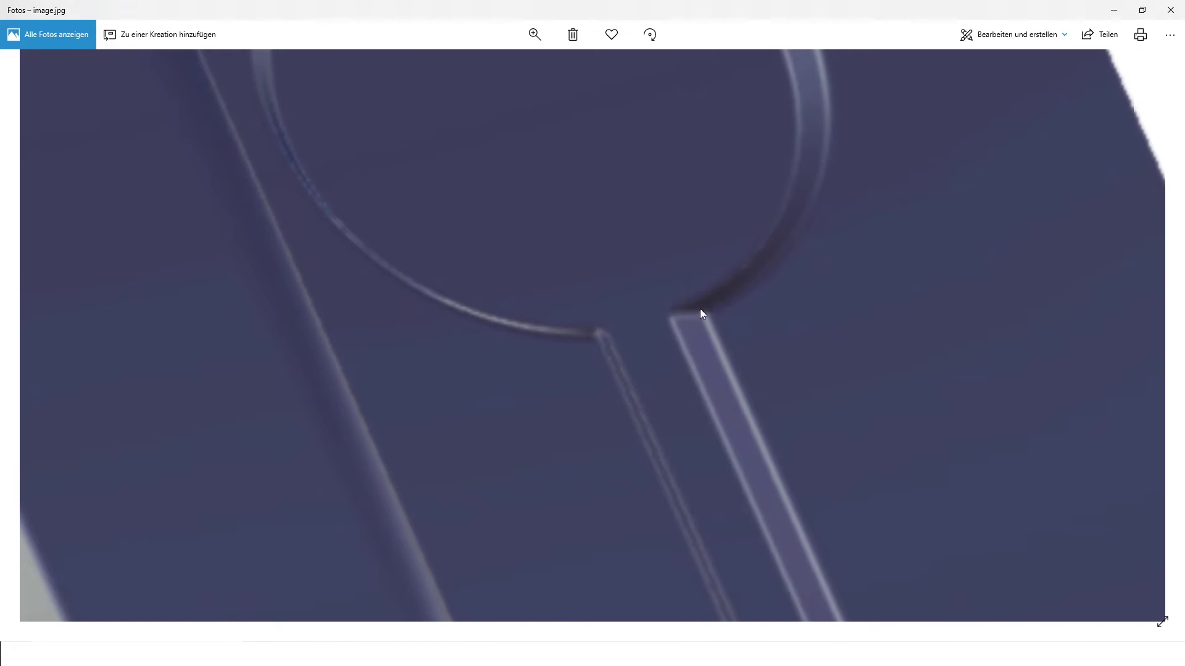